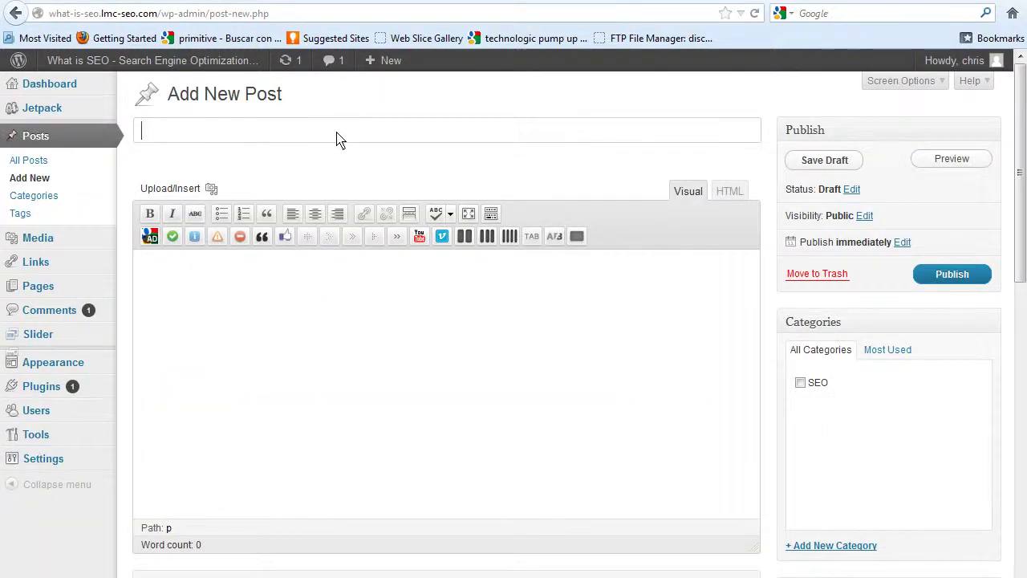
# Title the post 'Using h1 h2 and h3 headers in wordpress'
pyautogui.write('Using h1 h')
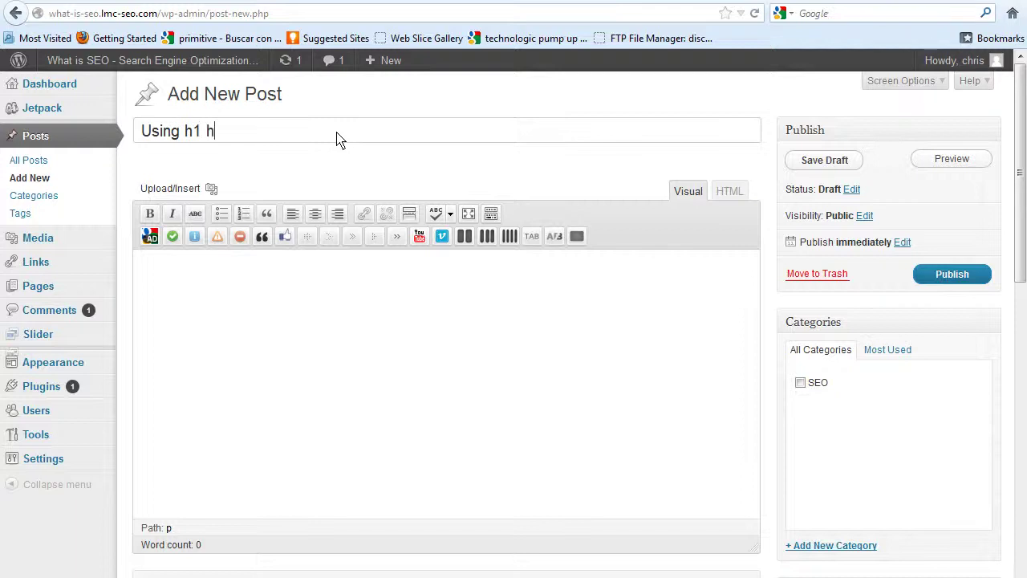
pyautogui.write('2 and ah')
pyautogui.press('BackSpace')
pyautogui.press('BackSpace')
pyautogui.write('h3 headers')
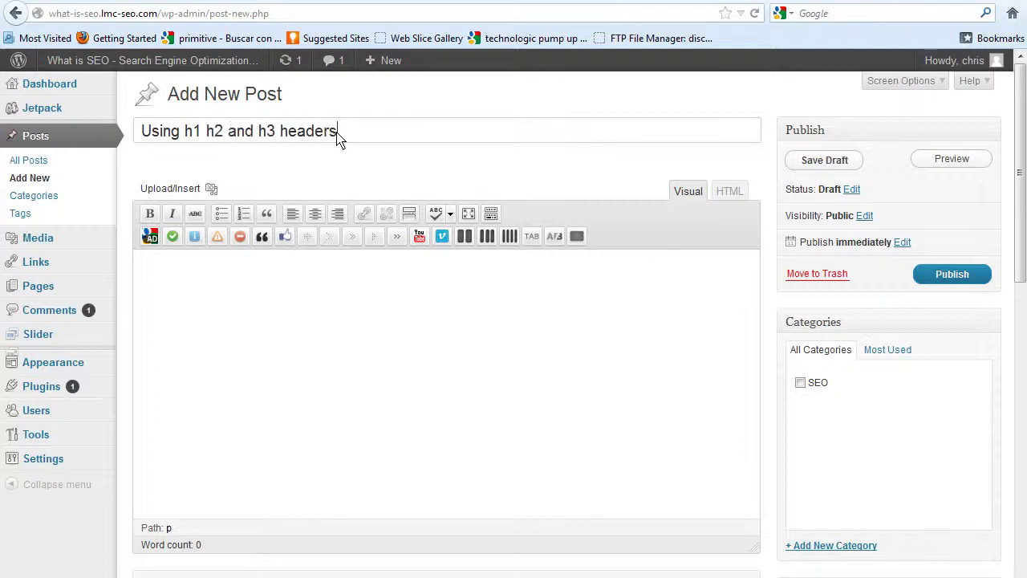
pyautogui.write(' i')
pyautogui.write('n wordpress')
pyautogui.click(361, 378)
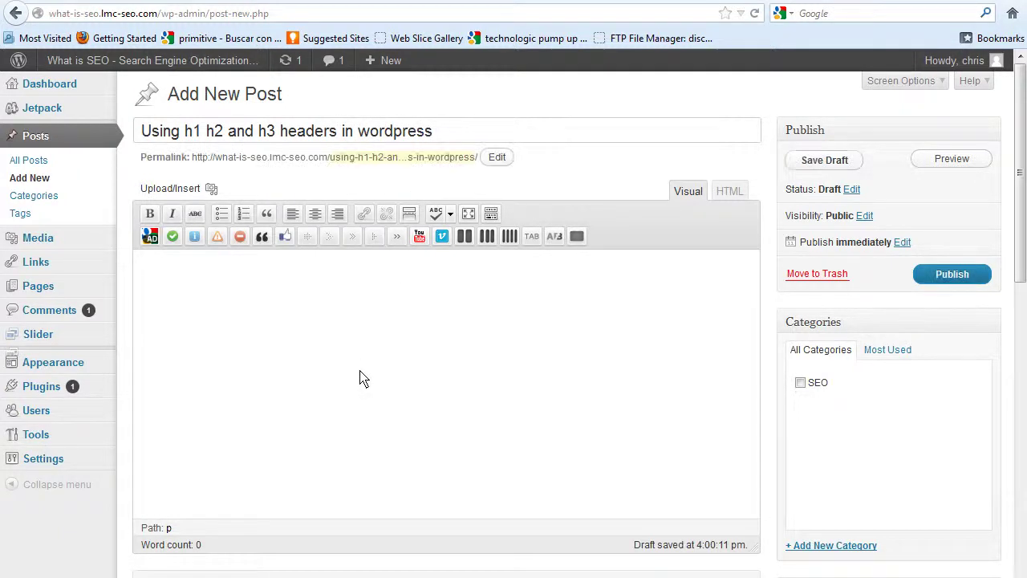
# Confirm the post's matching permalink slug and switch the body to HTML editing
pyautogui.moveTo(334, 158); pyautogui.dragTo(449, 163)
pyautogui.click(450, 161)
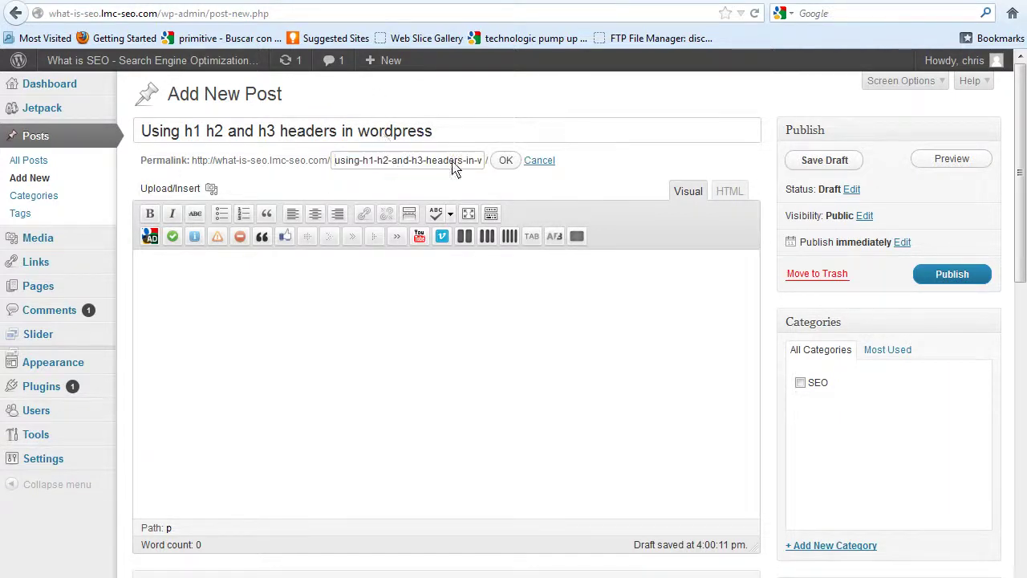
pyautogui.click(504, 162)
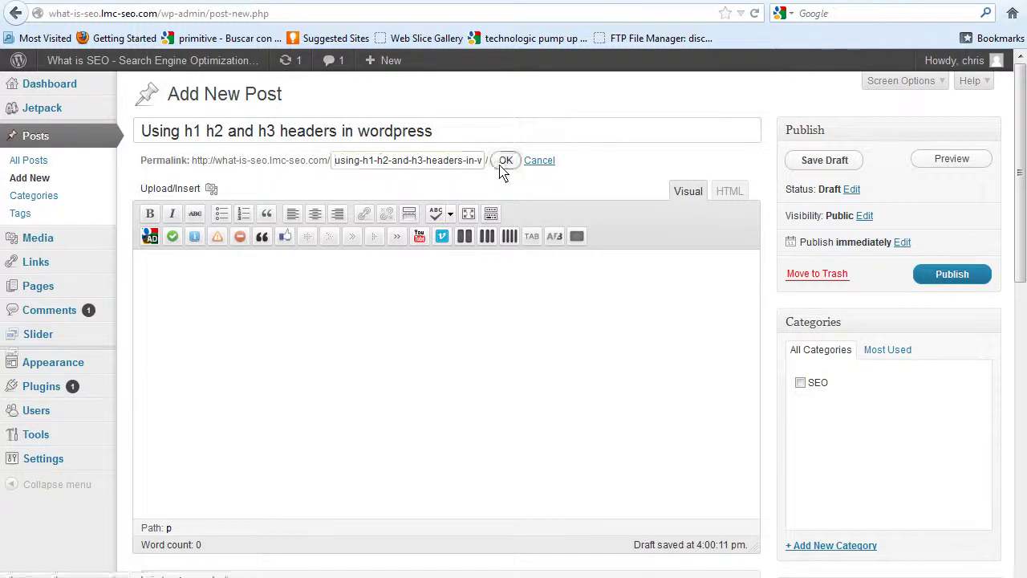
pyautogui.click(450, 307)
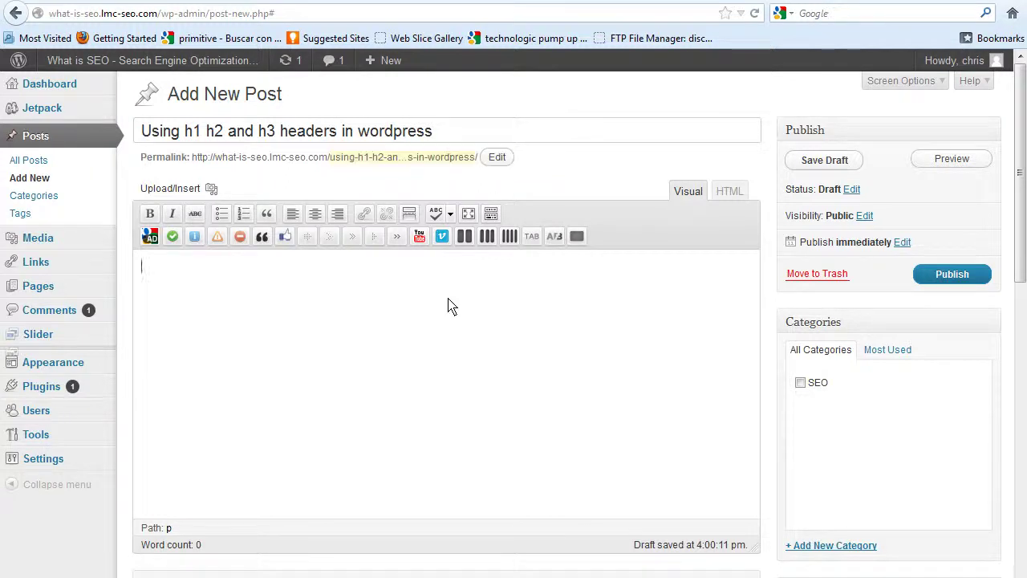
pyautogui.click(731, 192)
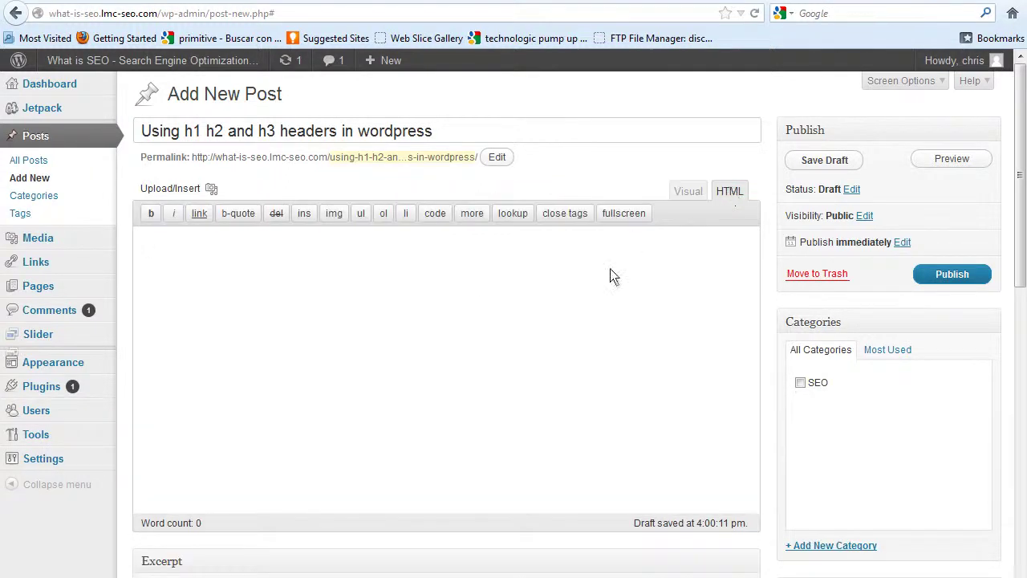
# Add an <h1> heading 'SEO tutorials' in the HTML editor
pyautogui.click(395, 272)
pyautogui.click(684, 195)
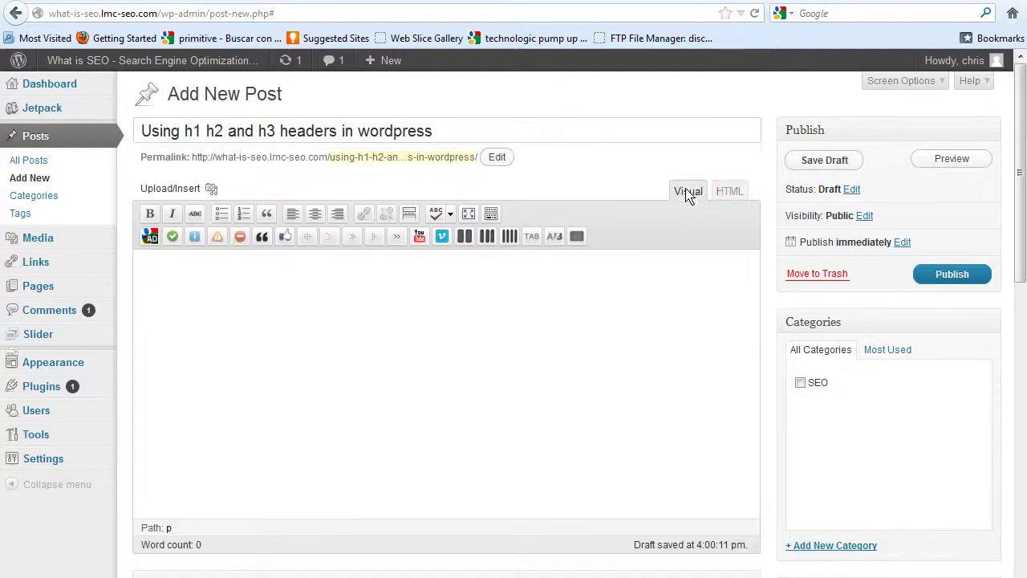
pyautogui.click(727, 198)
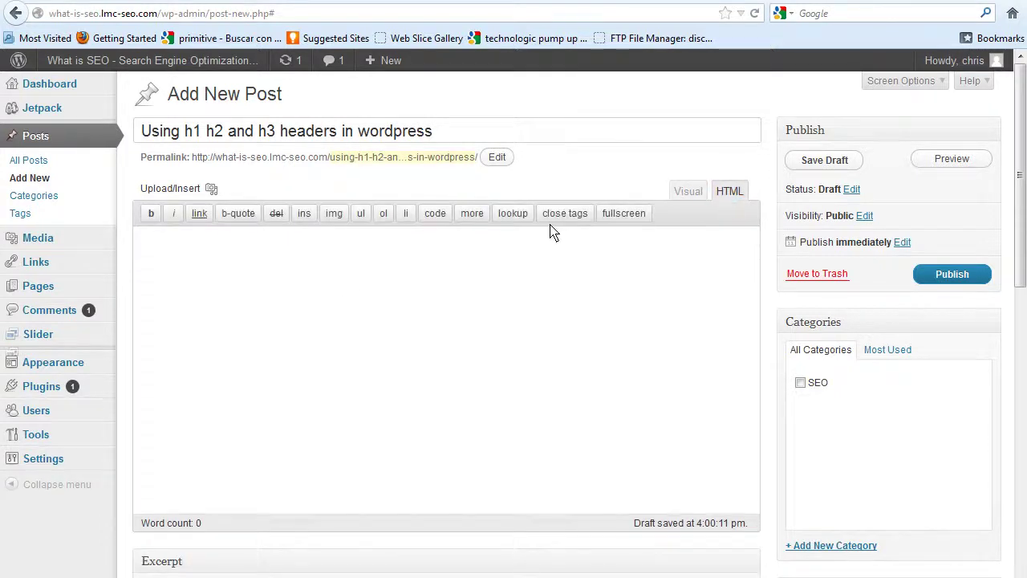
pyautogui.click(293, 275)
pyautogui.write('h1>')
pyautogui.press('BackSpace')
pyautogui.press('BackSpace')
pyautogui.press('BackSpace')
pyautogui.write('h1')
pyautogui.write('> SE')
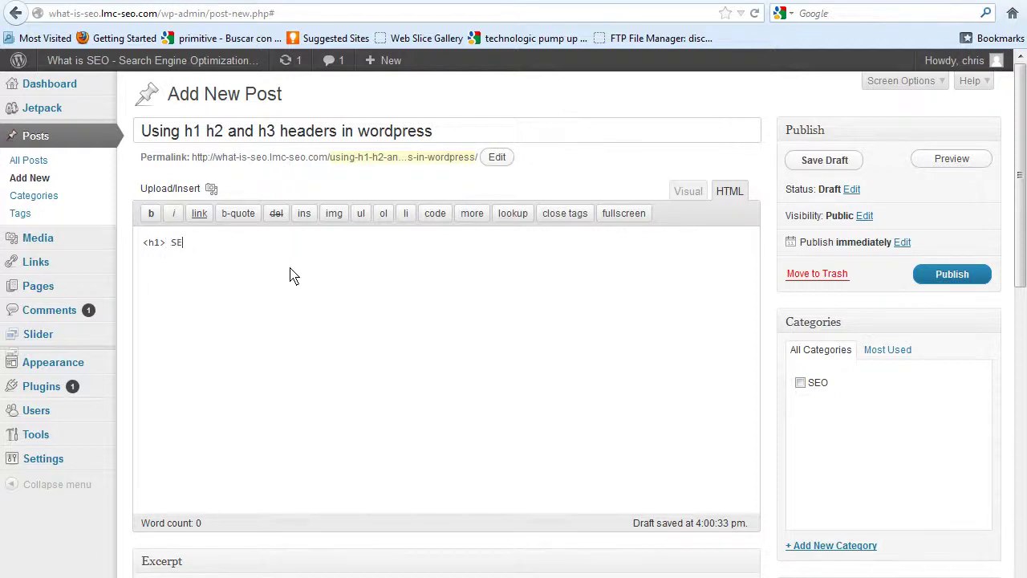
pyautogui.write('O tutorials </')
pyautogui.write('h1')
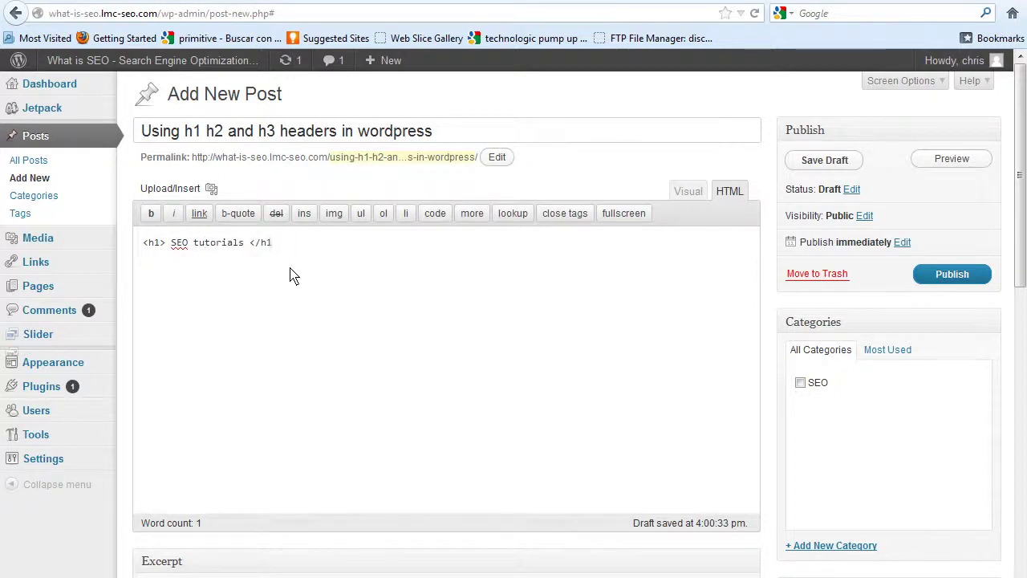
pyautogui.write('>')
pyautogui.moveTo(254, 243); pyautogui.dragTo(261, 243)
pyautogui.click(357, 246)
# Add 'This is a tutorial.' plus h2 and h3 supporting headings, fixing the closing </h3> tag
pyautogui.write('This is a tuto')
pyautogui.write('t')
pyautogui.press('BackSpace')
pyautogui.write('rial')
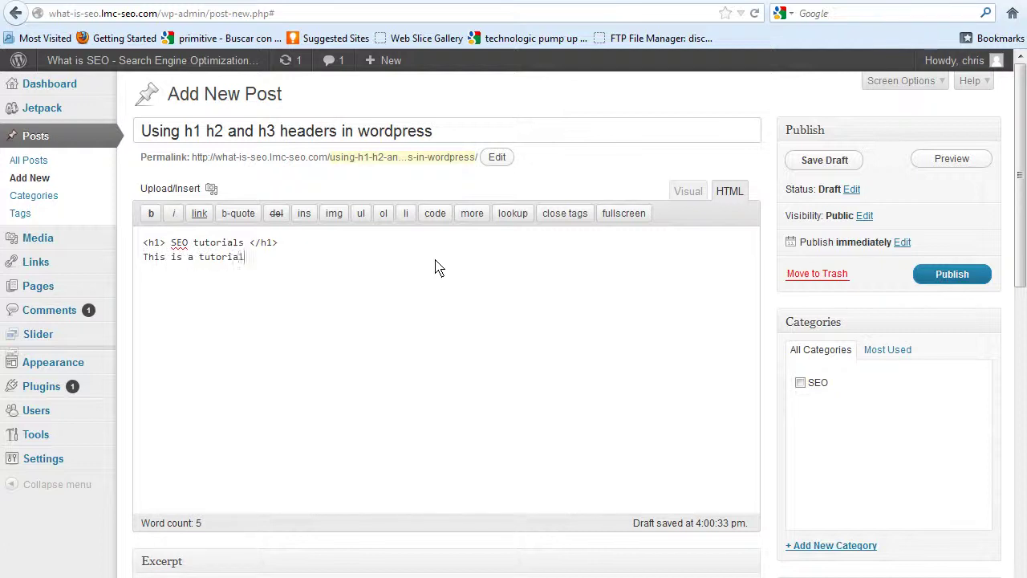
pyautogui.write('. <')
pyautogui.write('h2>')
pyautogui.write(' this is an h2 ')
pyautogui.write('supporting')
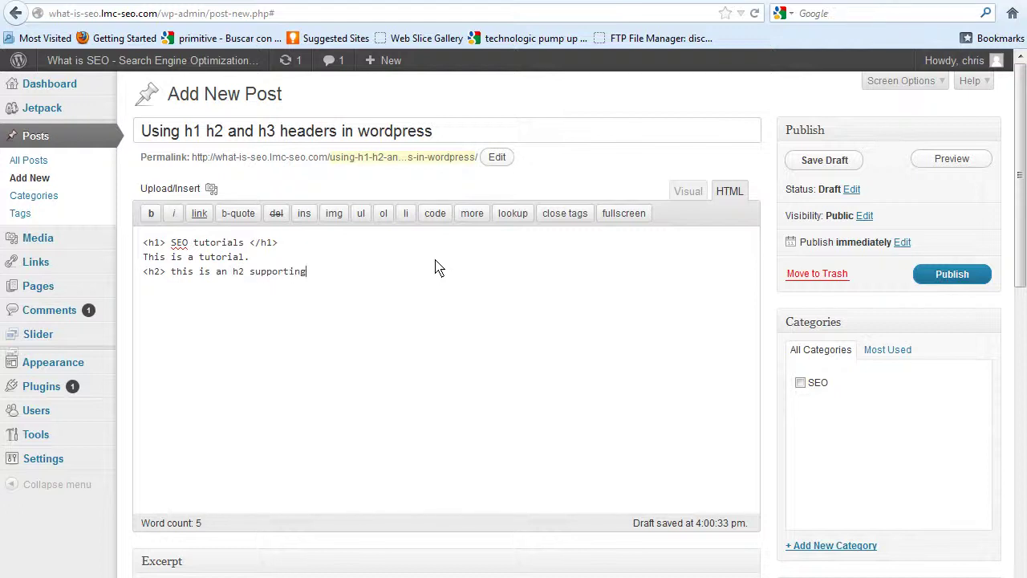
pyautogui.write('</h2> <')
pyautogui.write('h3> ')
pyautogui.write('this is an ')
pyautogui.write('h3')
pyautogui.write(' suppo')
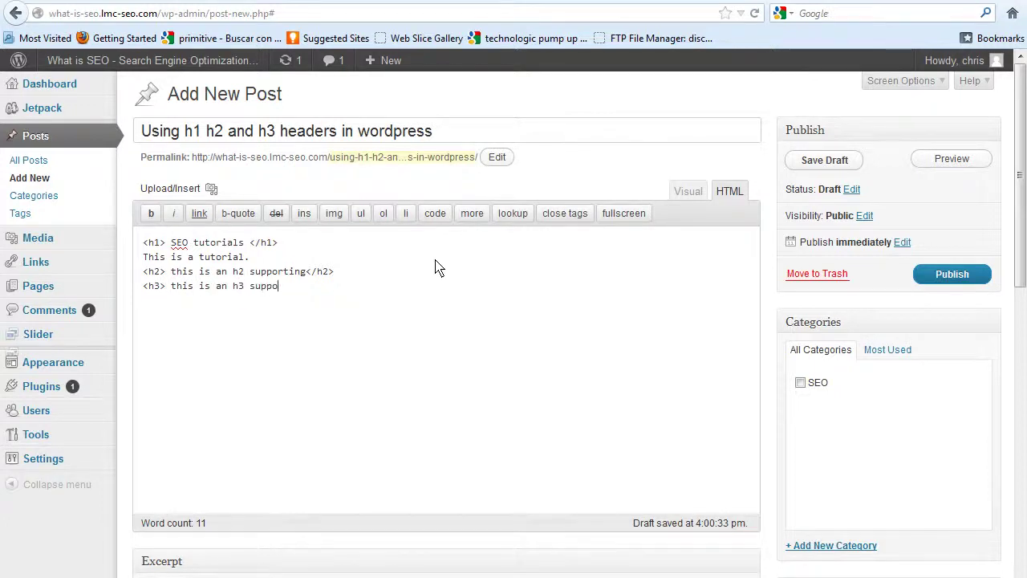
pyautogui.write('rting</')
pyautogui.write('3>')
pyautogui.click(317, 286)
pyautogui.write('h')
pyautogui.click(695, 201)
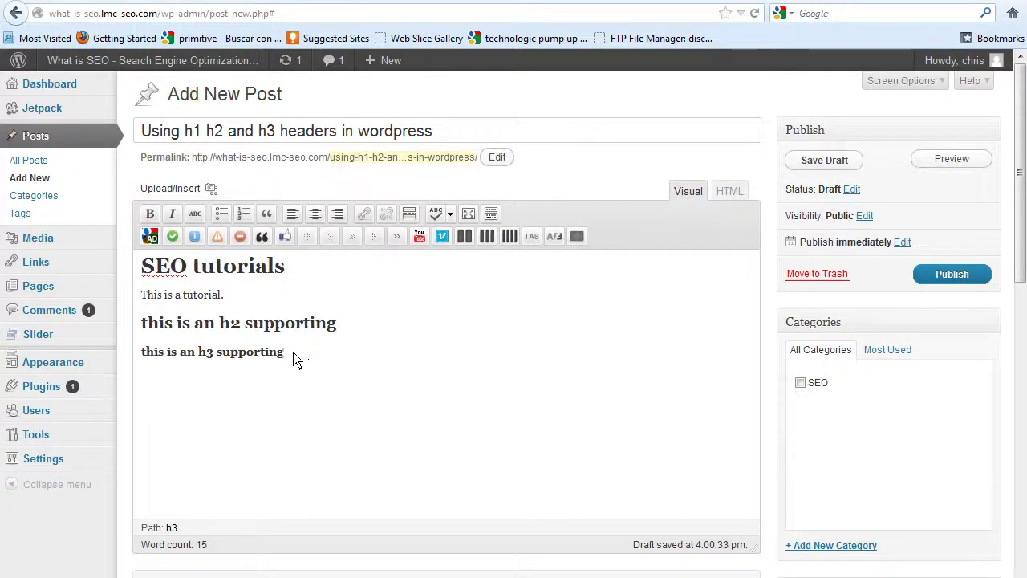
# Select and review the SEO tutorials heading, paragraph, and h2/h3 headings in Visual view
pyautogui.moveTo(294, 359); pyautogui.dragTo(139, 329)
pyautogui.click(171, 267)
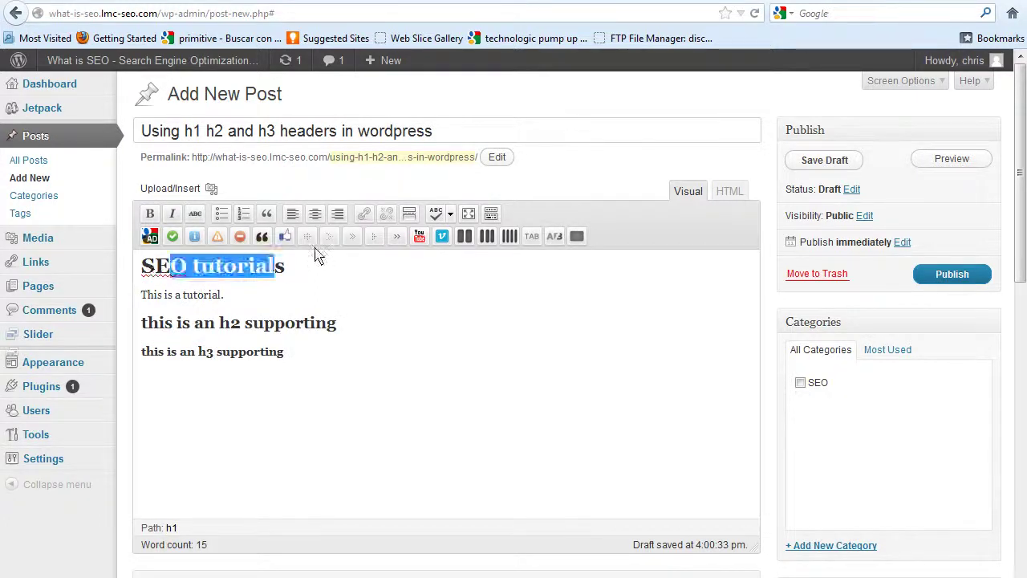
pyautogui.moveTo(170, 268); pyautogui.dragTo(289, 268)
pyautogui.click(163, 281)
pyautogui.moveTo(154, 267); pyautogui.dragTo(274, 267)
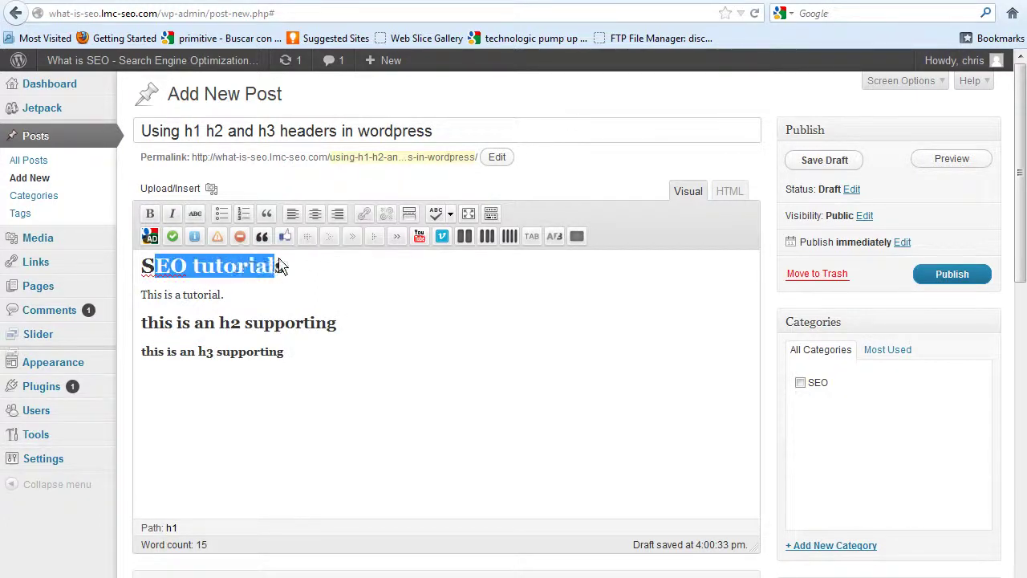
pyautogui.click(201, 304)
pyautogui.moveTo(263, 305); pyautogui.dragTo(131, 310)
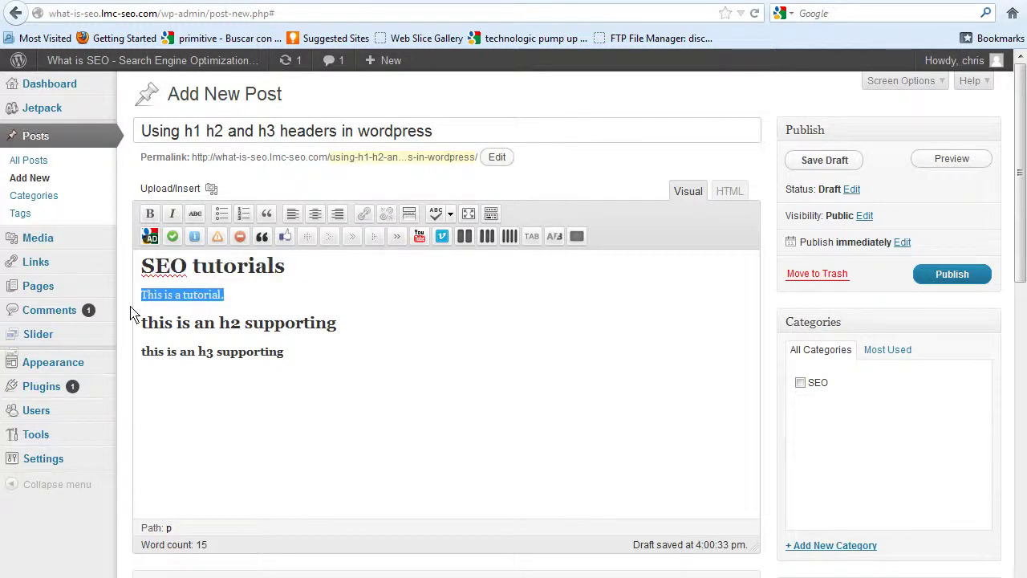
pyautogui.moveTo(178, 343); pyautogui.dragTo(278, 337)
pyautogui.click(287, 361)
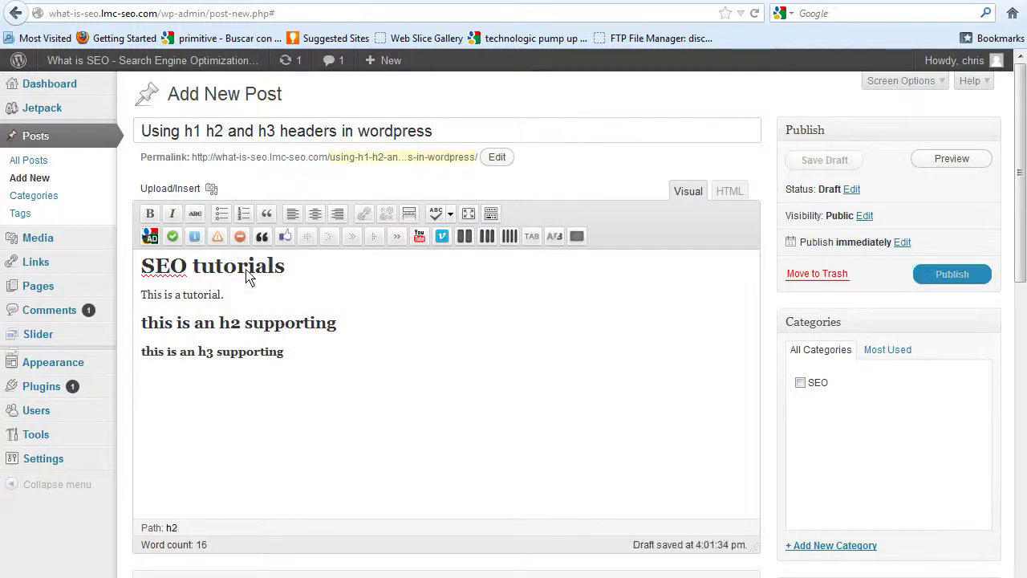
pyautogui.click(177, 271)
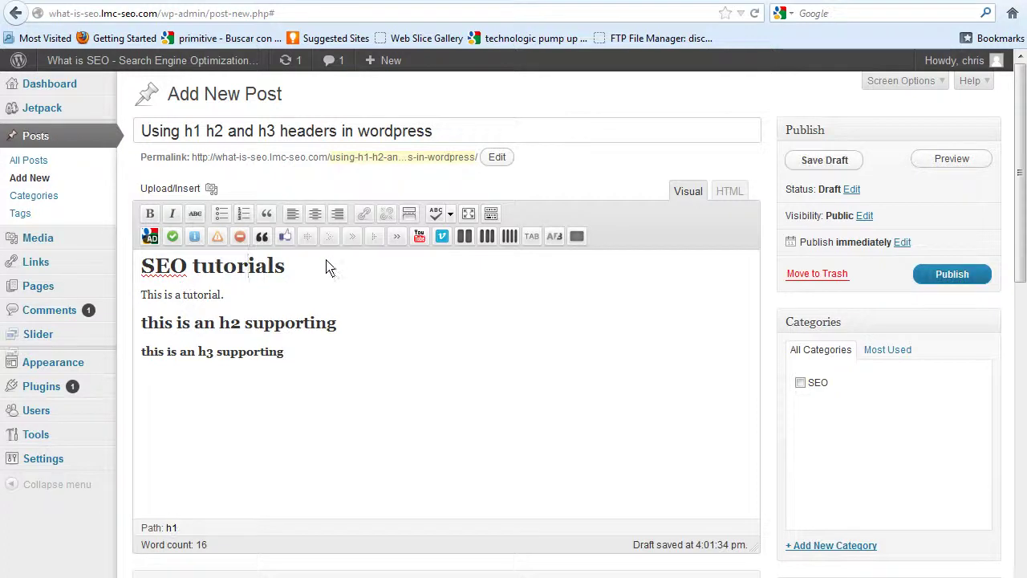
pyautogui.click(248, 266)
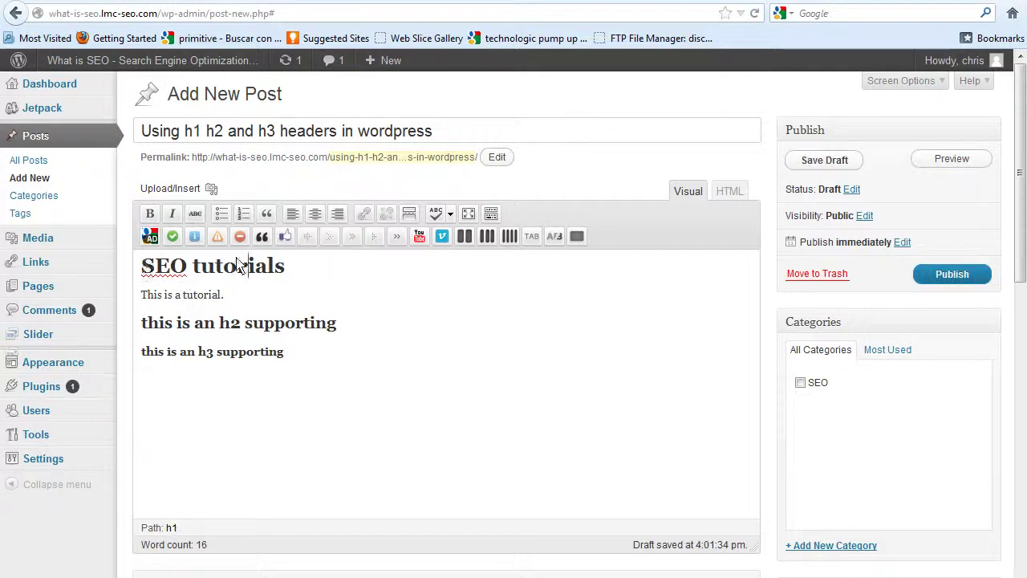
# Append 'Keep supporting it with text.' to the end of the tutorial paragraph
pyautogui.click(231, 302)
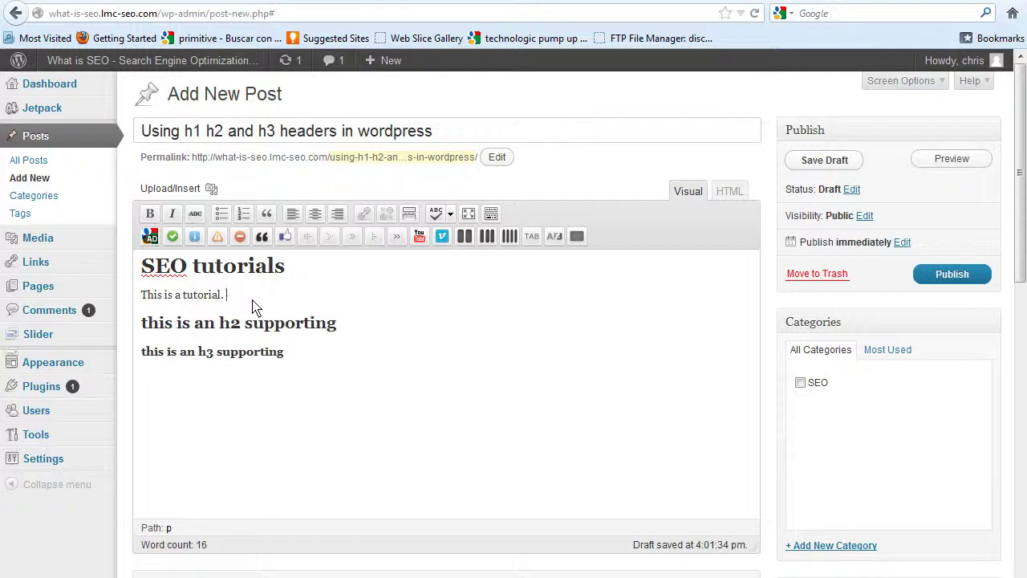
pyautogui.write('Keep update')
pyautogui.press('BackSpace')
pyautogui.press('BackSpace')
pyautogui.press('BackSpace')
pyautogui.press('BackSpace')
pyautogui.press('BackSpace')
pyautogui.press('BackSpace')
pyautogui.write('suppor')
pyautogui.write('ting it with t')
pyautogui.write('ext.')
# Switch to the HTML tab to see the h1, h2 and h3 tags in the source
pyautogui.click(730, 191)
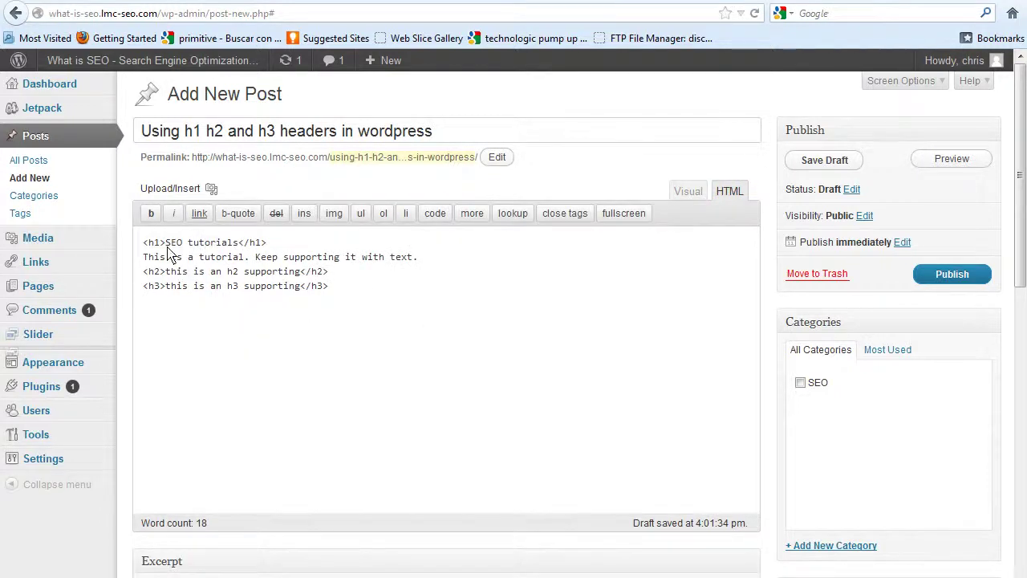